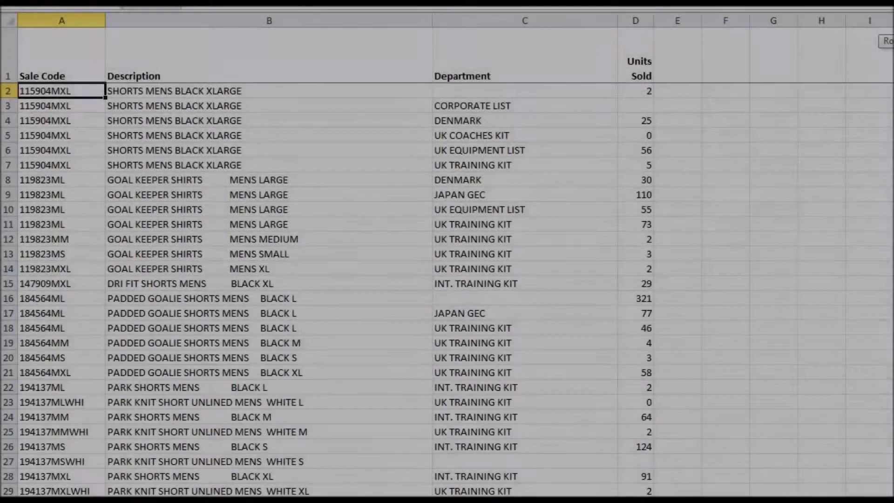
Step: Scroll through the long sales list, then view the =SUM(D2:D15) total of 272 and the empty UK Total row
scroll(447, 289, down, 6)
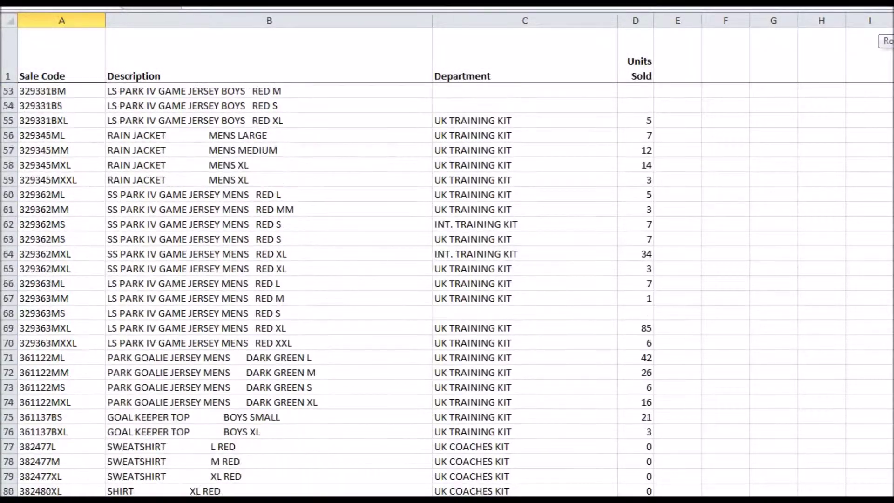
scroll(447, 289, down, 20)
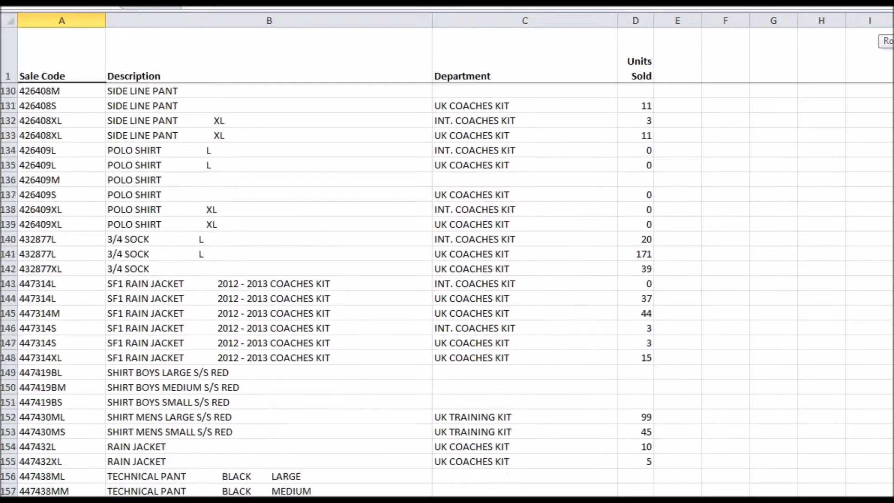
scroll(447, 289, down, 20)
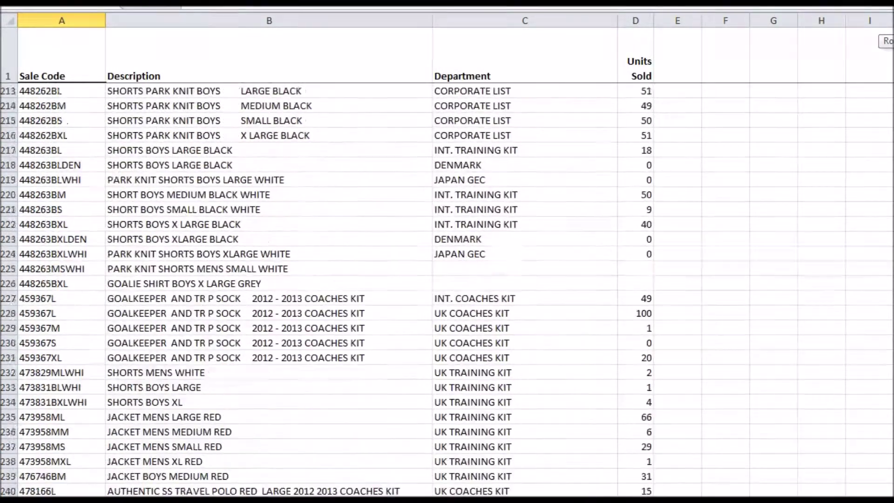
scroll(448, 289, down, 5)
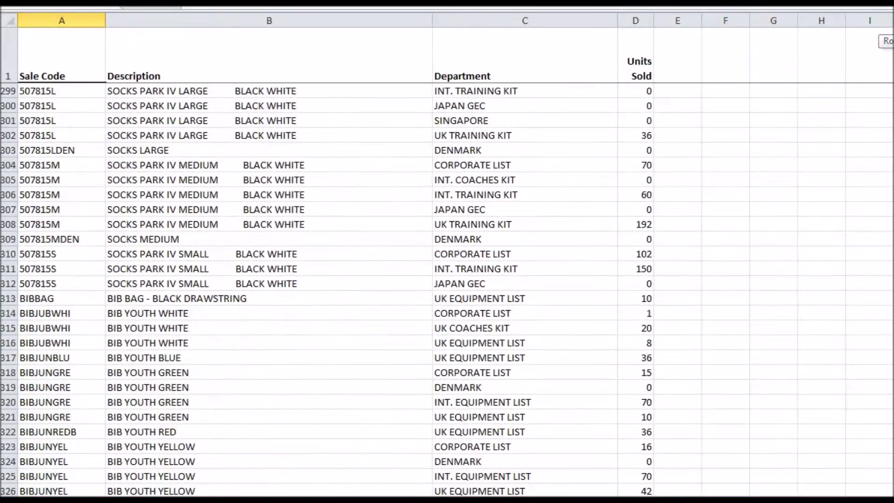
scroll(447, 289, down, 20)
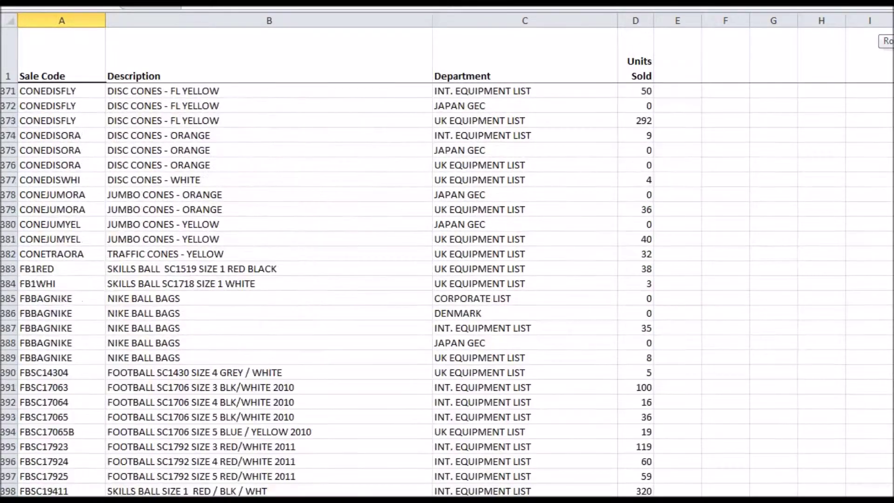
scroll(807, 388, down, 12)
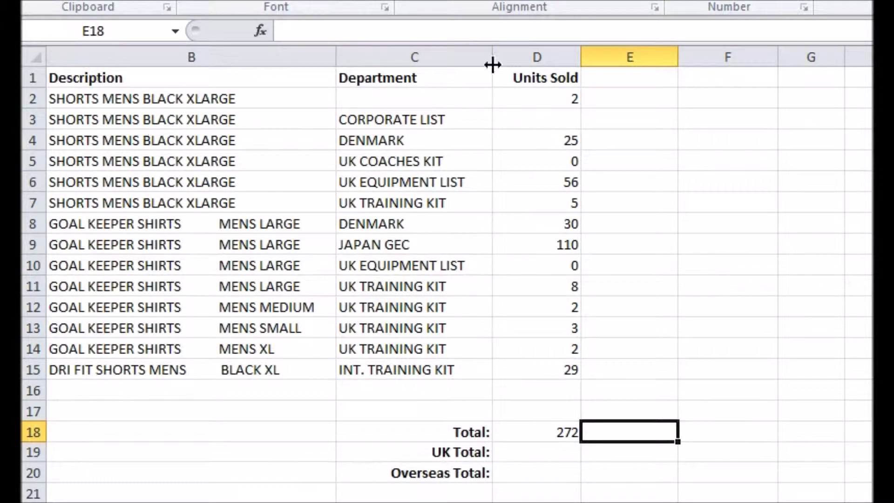
click(525, 434)
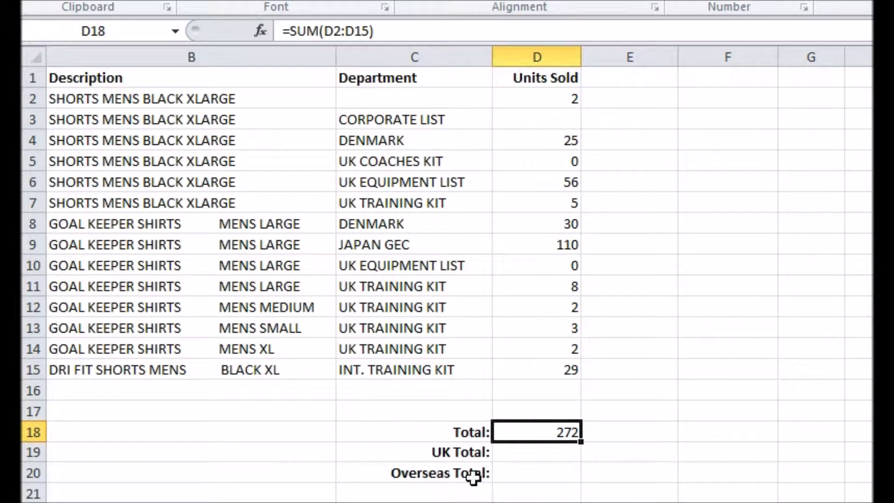
drag(473, 451, 523, 454)
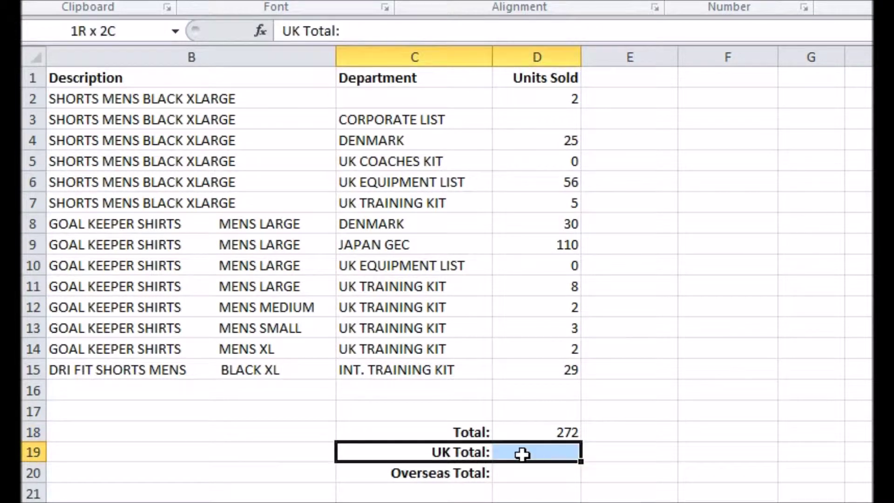
Step: Enter =LEFT(C2,2) in E2 and fill it down to E15 for two-letter department codes
click(632, 95)
click(633, 37)
text(=LEFT()
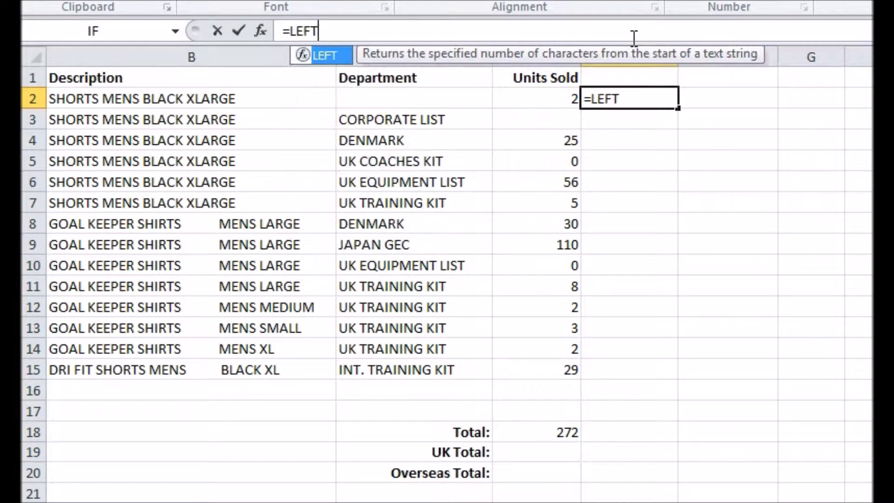
click(401, 97)
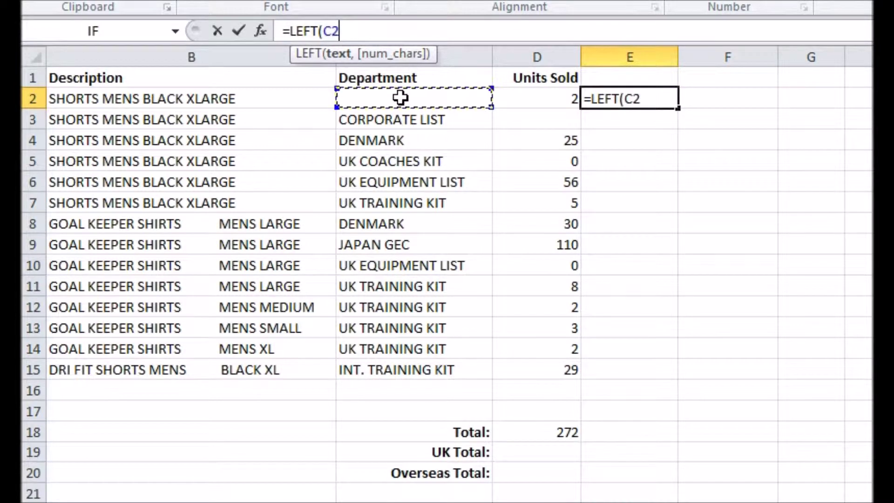
text(,2))
key(Return)
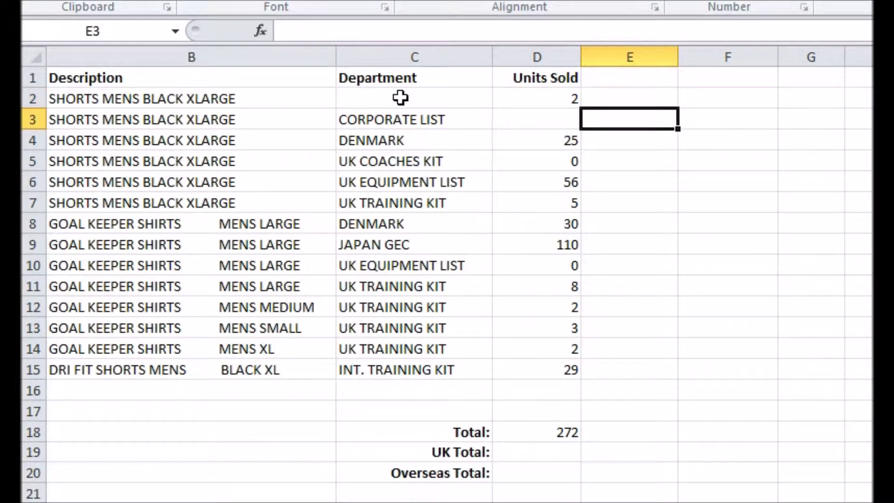
click(662, 99)
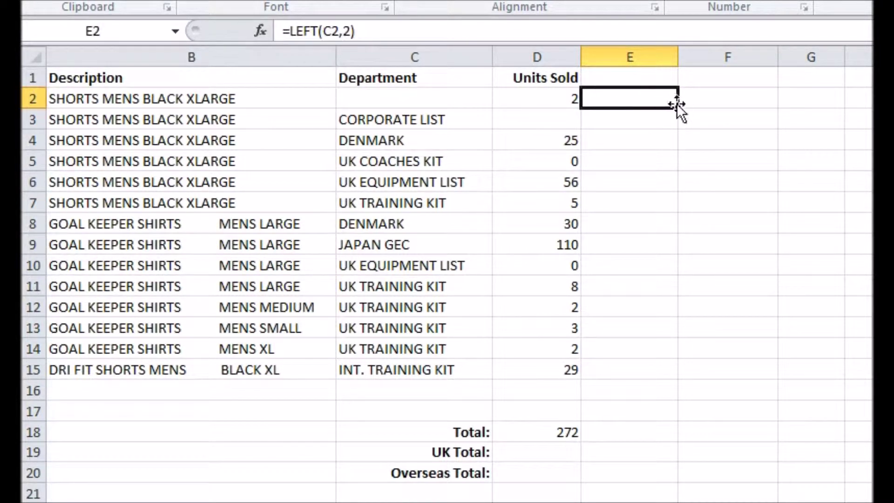
drag(678, 110, 680, 377)
click(637, 306)
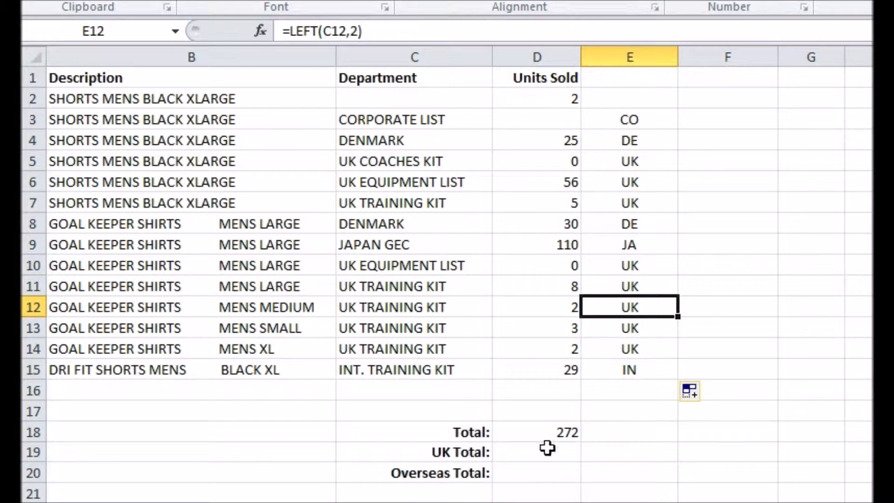
click(517, 455)
click(385, 33)
Step: Enter =SUMIF(E2:E15,"UK",D2:D15) in D19 so the UK Total reads 76
text(=SUMIF()
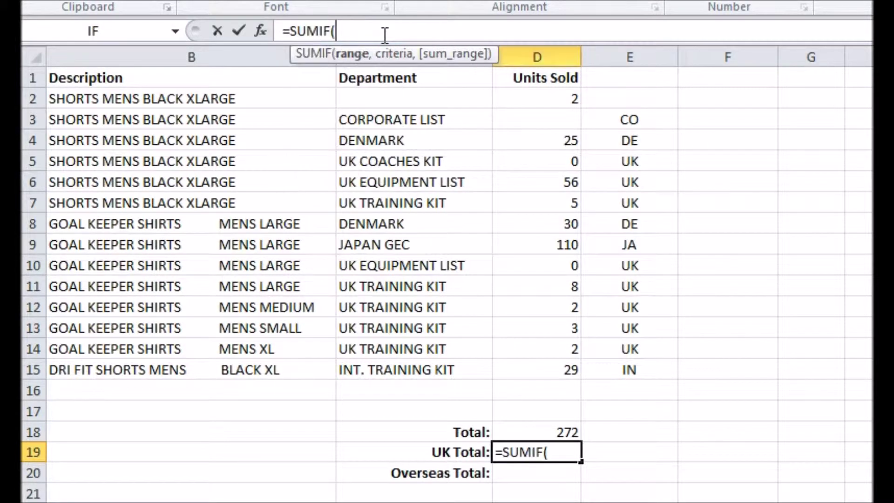
drag(637, 93, 639, 373)
text(,)
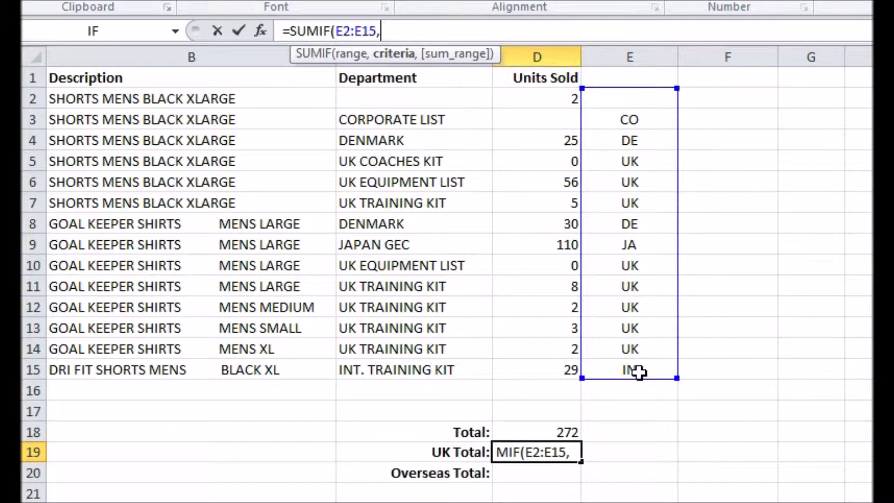
text("UK",)
drag(541, 106, 546, 369)
text())
key(Return)
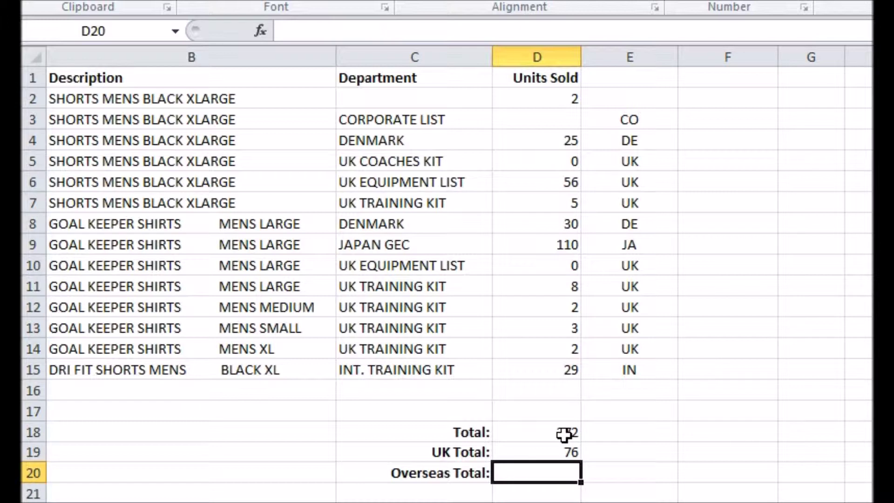
click(551, 453)
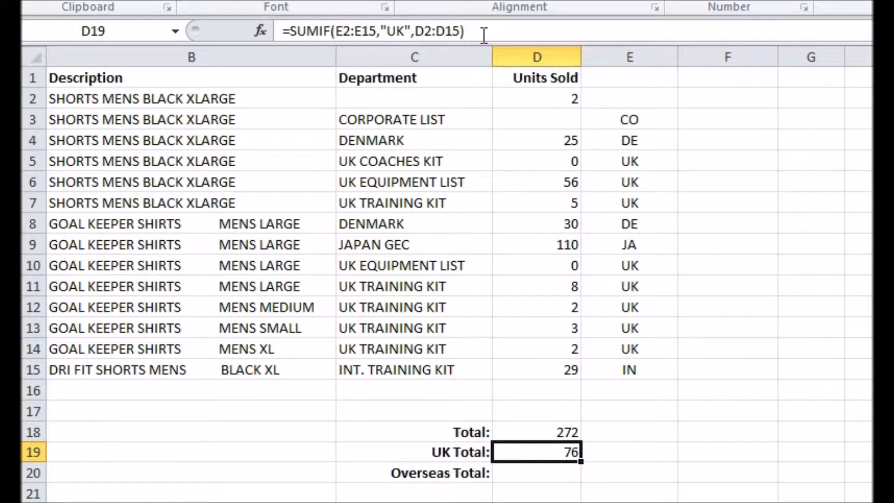
drag(483, 32, 260, 30)
key(ctrl+c)
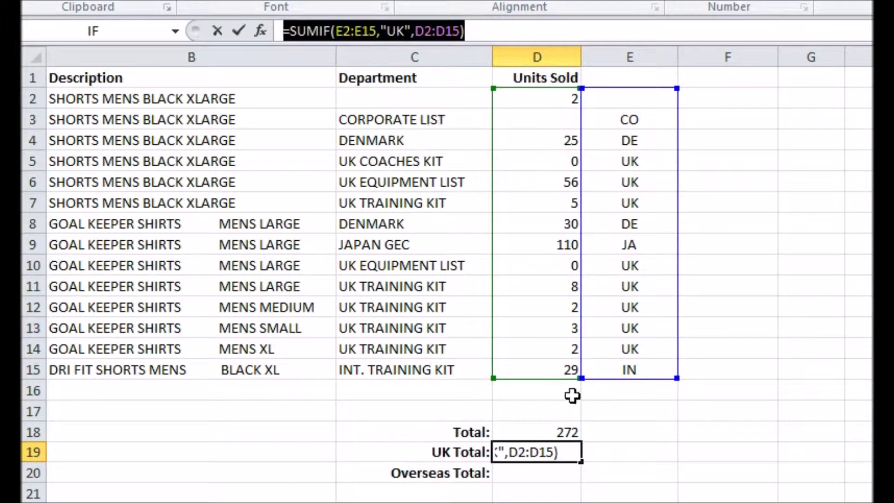
Step: Paste the UK formula into D20 and change its criteria to "<>UK" for an Overseas Total of 196
key(Escape)
click(543, 473)
click(310, 31)
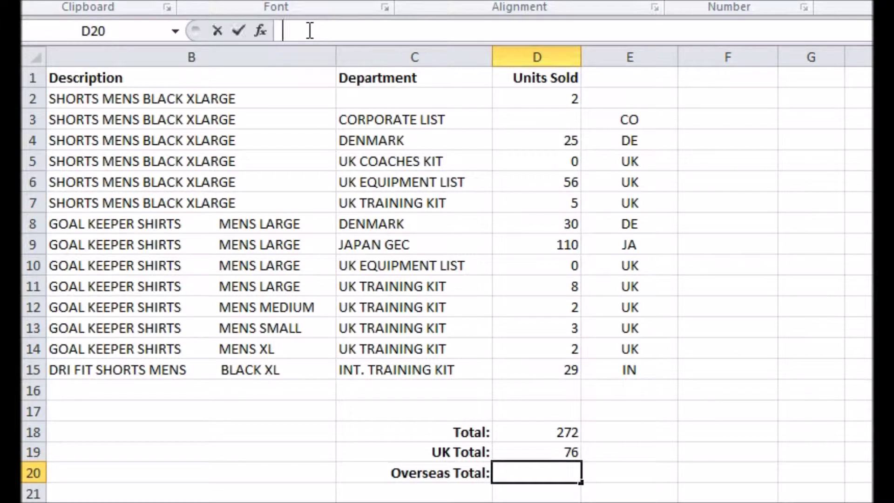
key(ctrl+v)
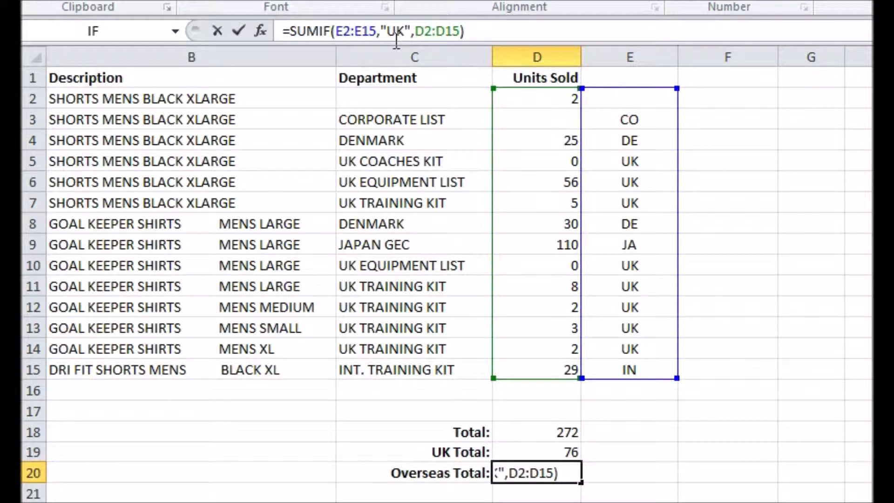
click(391, 32)
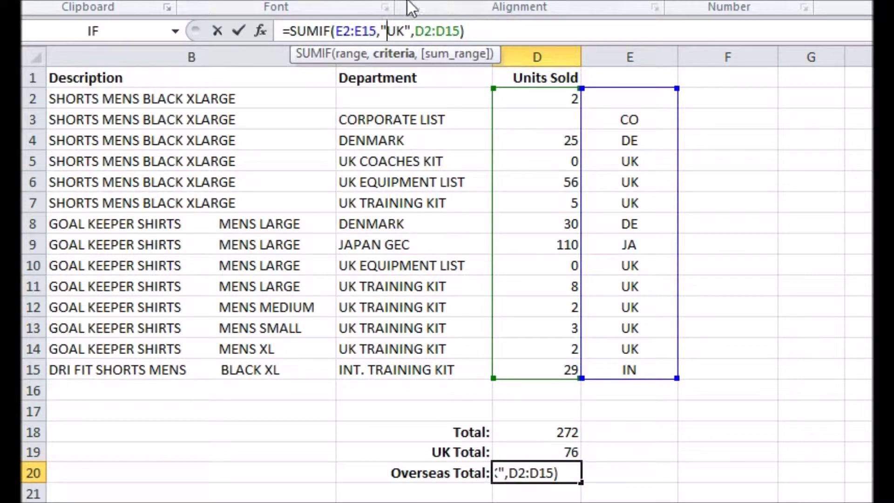
text(<>)
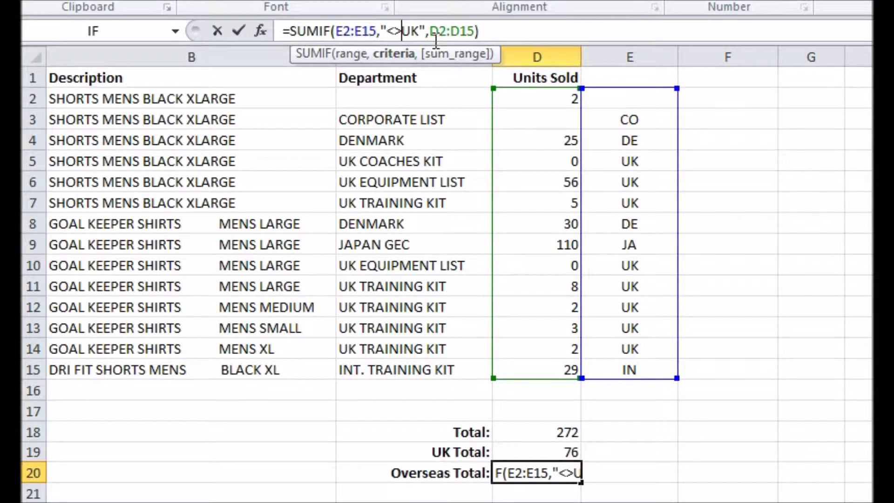
click(501, 32)
key(Return)
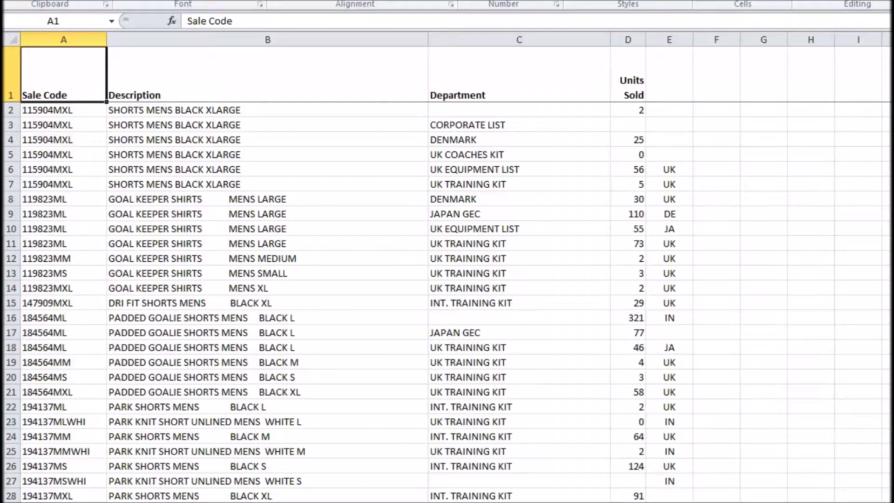
Step: Review a helper code cell and the Regular, UK and Overseas Total formulas at the list's end
drag(892, 52, 891, 57)
click(669, 261)
scroll(685, 386, down, 6)
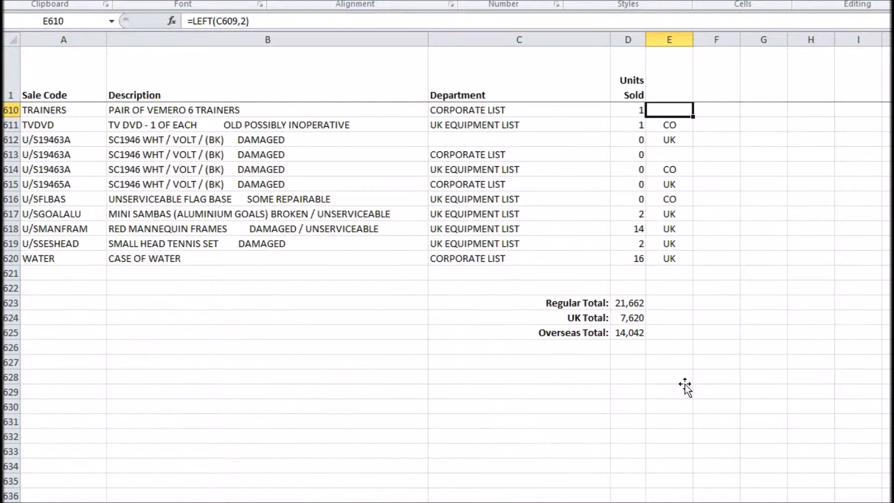
click(631, 305)
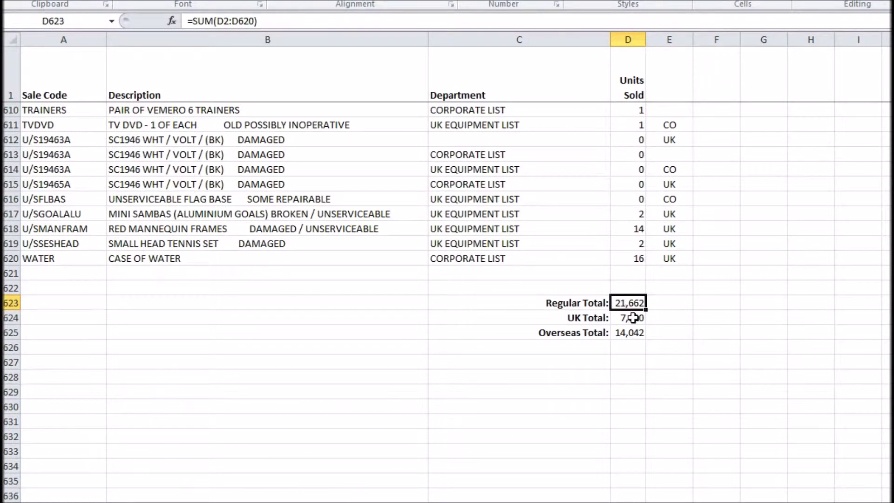
click(633, 318)
click(632, 334)
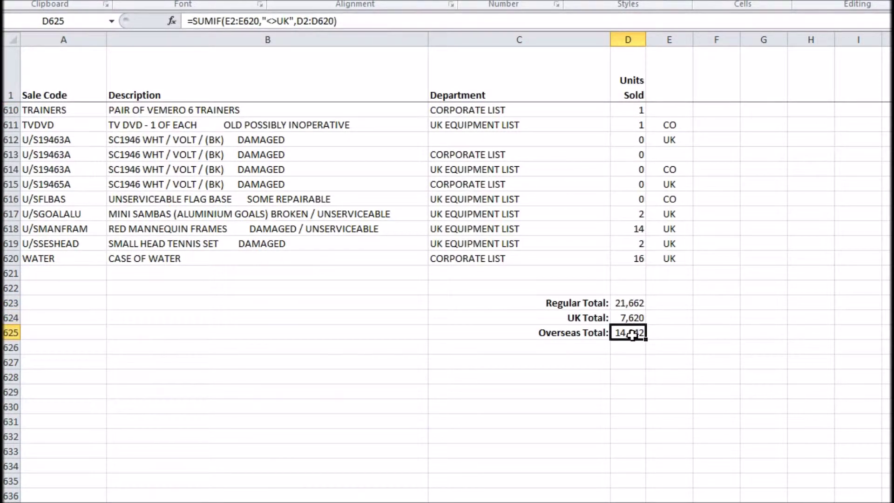
click(683, 307)
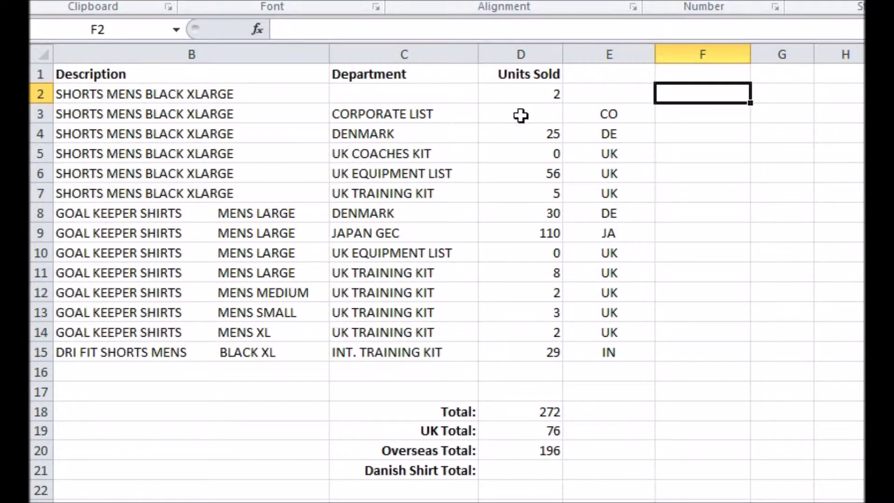
Step: Start the F2 helper formula as =IF(SEARCH("SHIRTS",B2),1,0)
drag(412, 464, 526, 468)
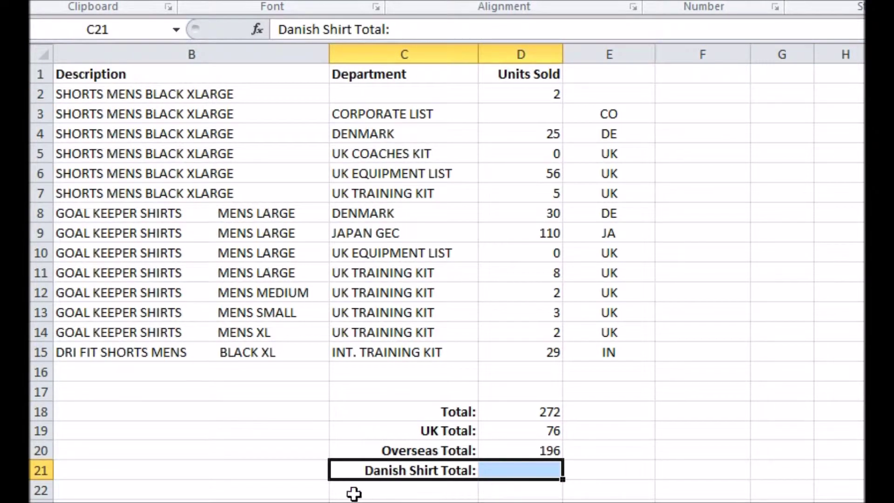
click(670, 94)
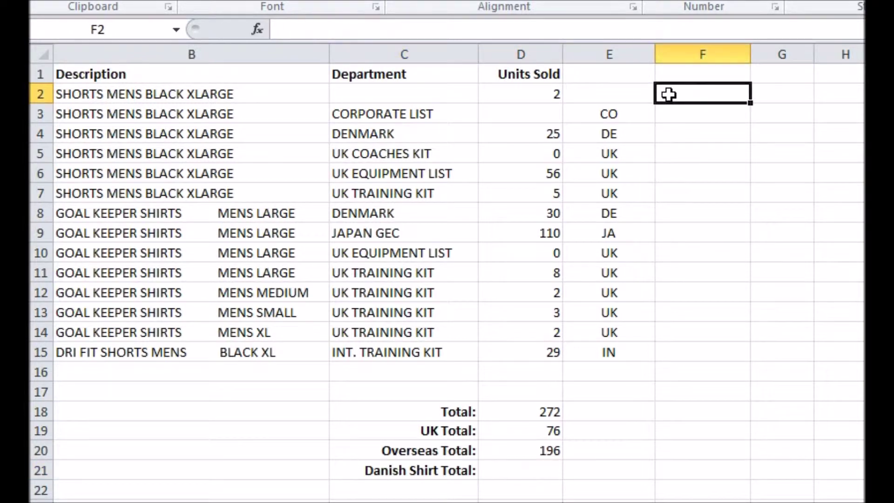
click(455, 31)
text(=IF(,1,0)
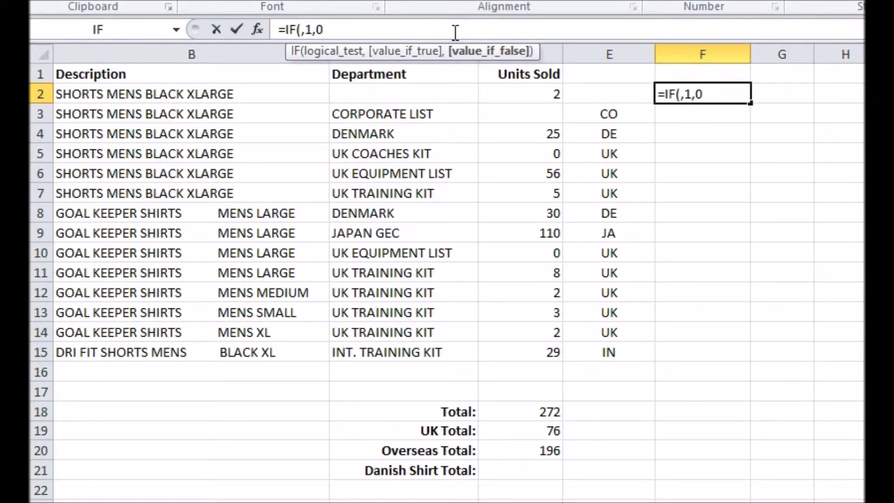
click(299, 30)
text(SEARCH()
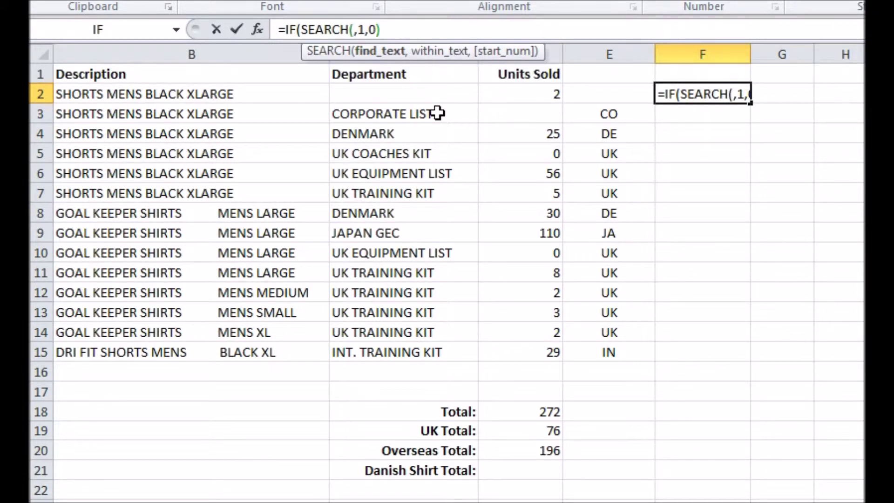
text(")
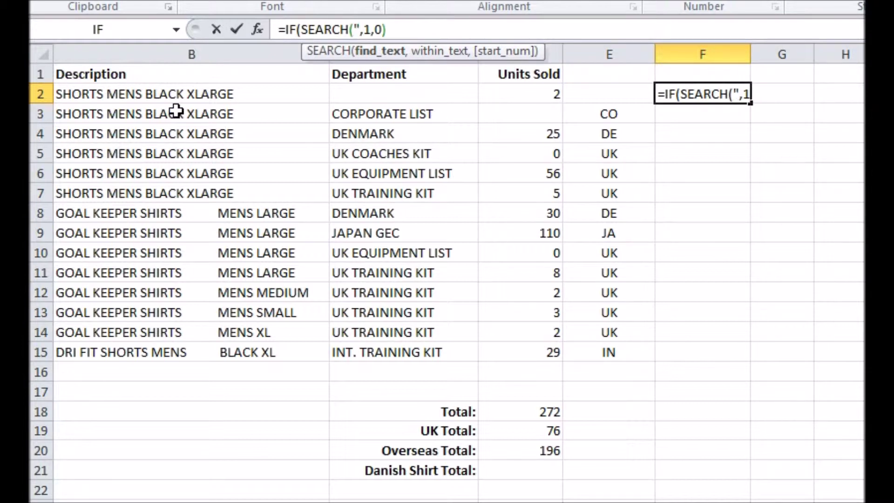
text(SHIRTS")
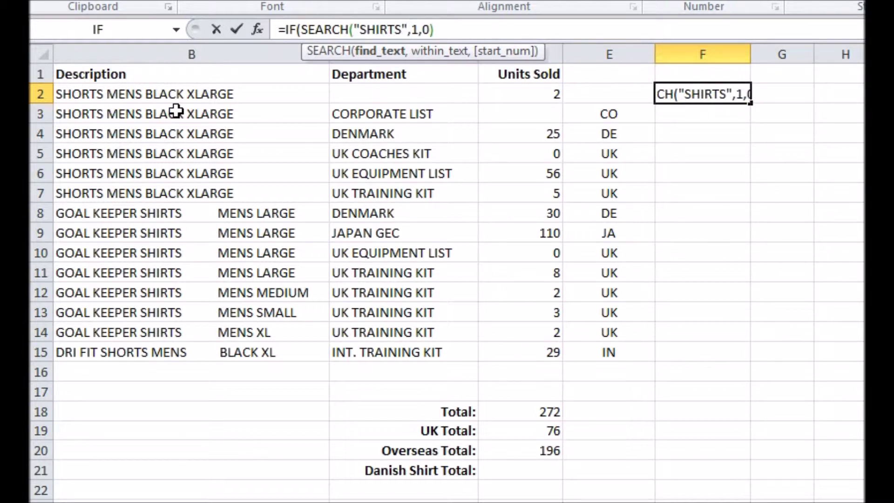
text(,)
click(166, 93)
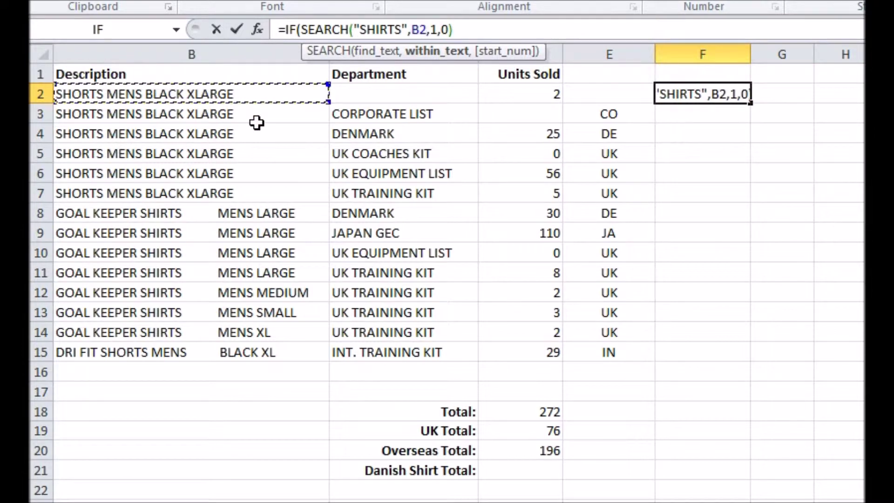
text())
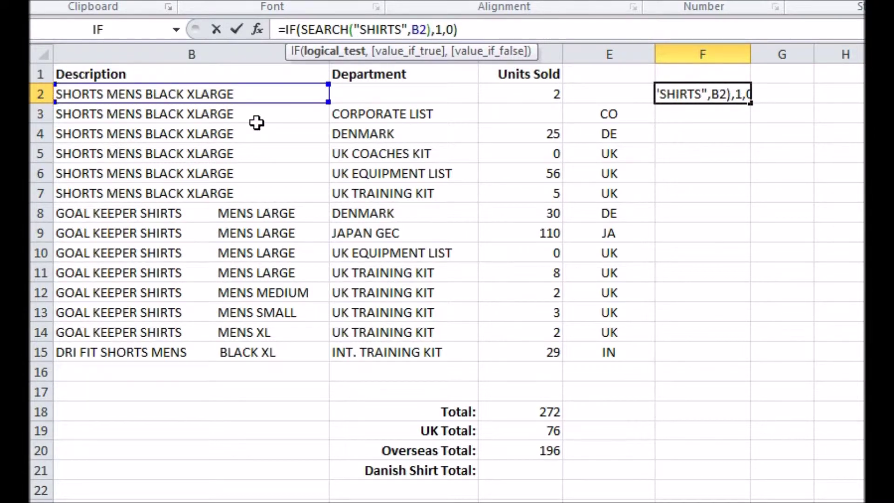
Step: Wrap the search in ISNUMBER and fill the shirt flag formula from F2 down to F15
click(300, 30)
text(ISNUM)
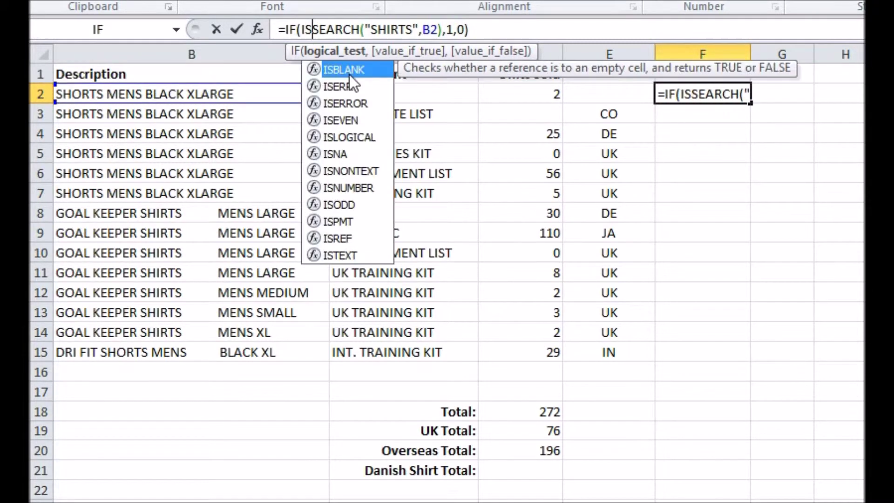
text(BER()
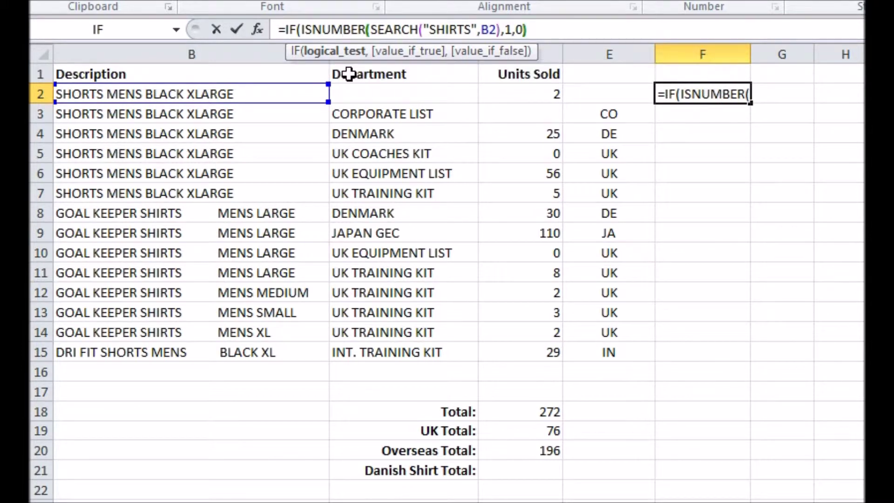
click(505, 29)
text())
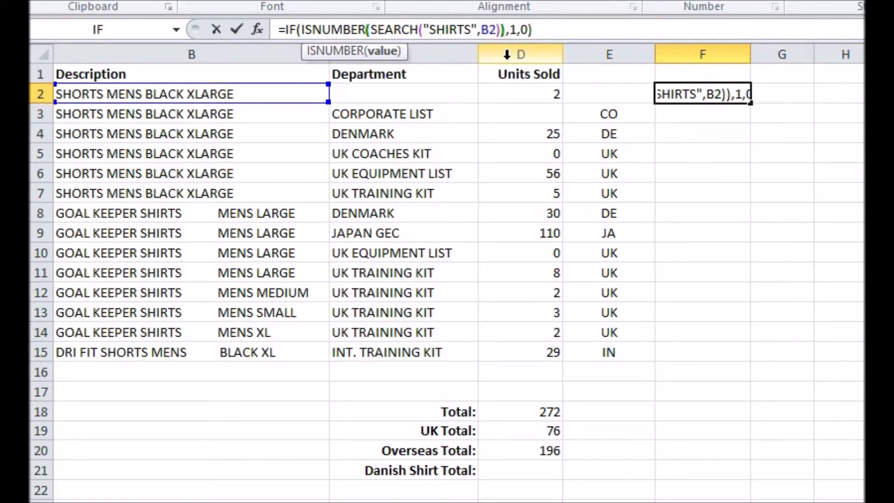
click(533, 30)
key(Return)
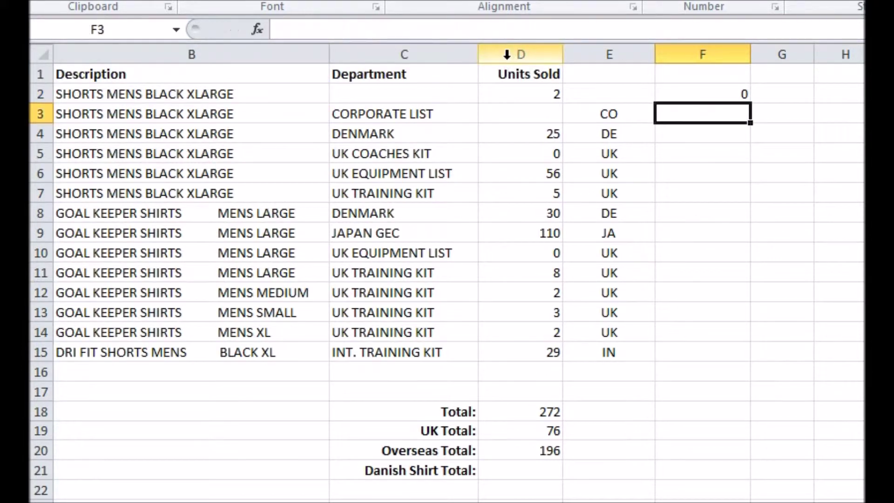
click(726, 95)
drag(751, 105, 750, 359)
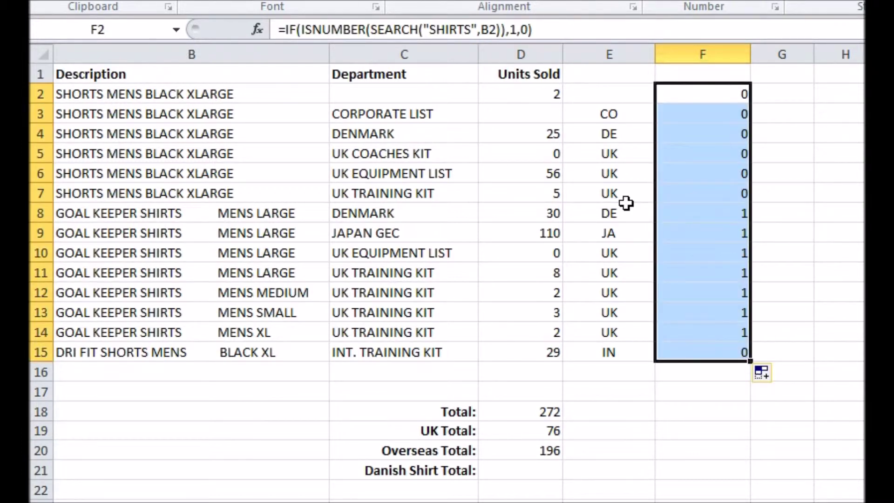
click(512, 470)
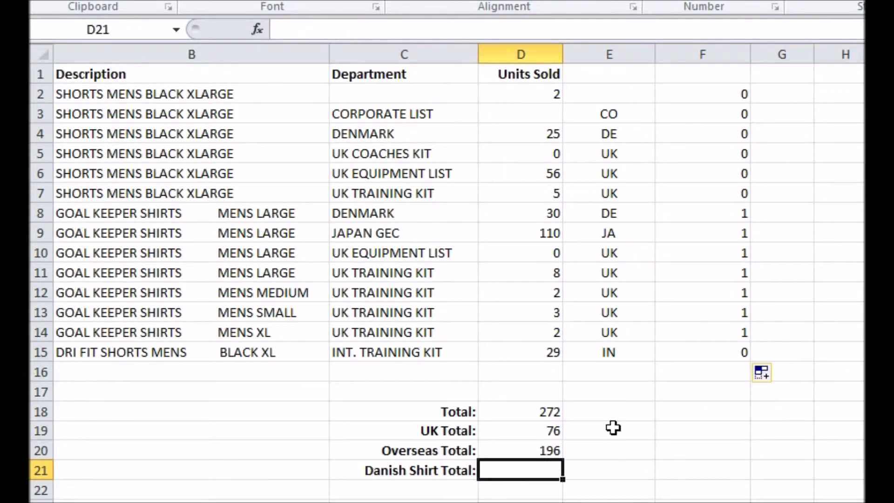
Step: Enter =SUMIFS(D2:D15,E2:E15,"DE",F2:F15,1) for a Danish Shirt Total of 30
click(443, 33)
text(=SUMIFS()
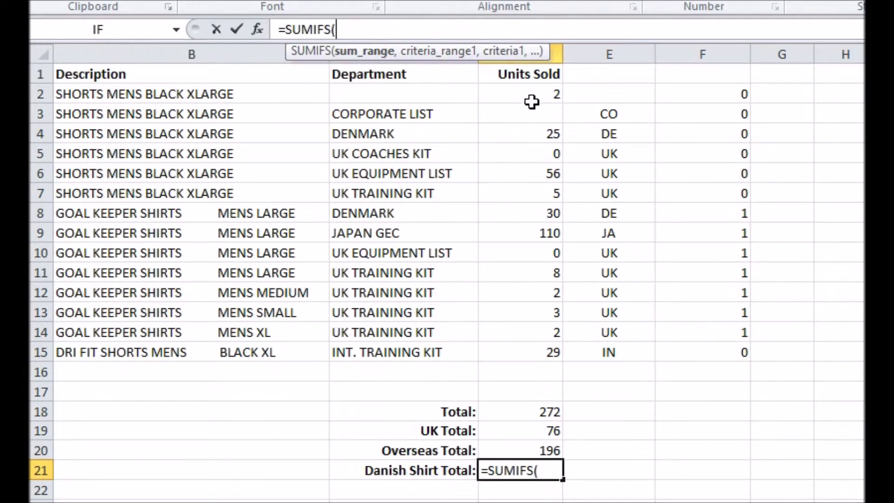
drag(531, 95, 539, 345)
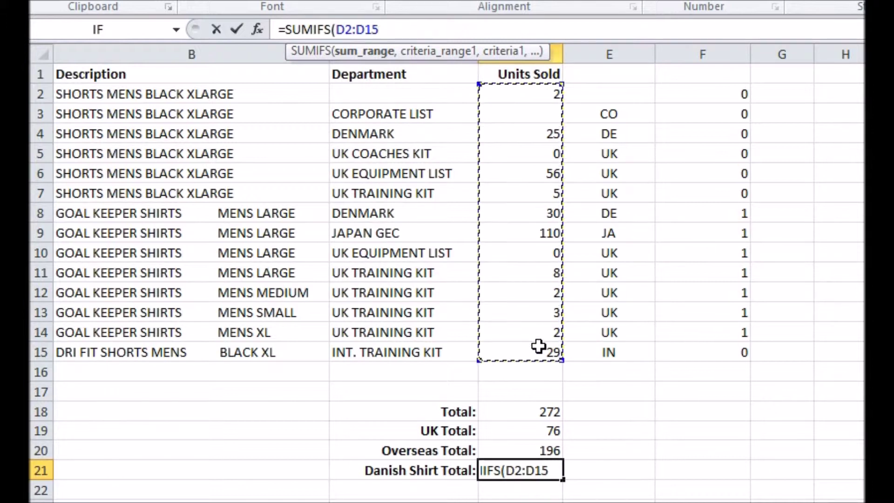
text(,)
drag(617, 94, 617, 352)
text(,"DE",)
drag(708, 87, 712, 349)
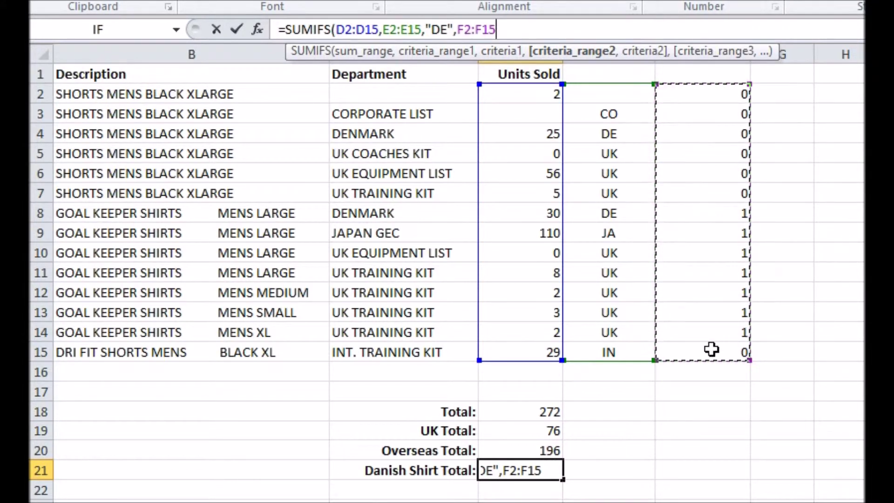
text(,1)
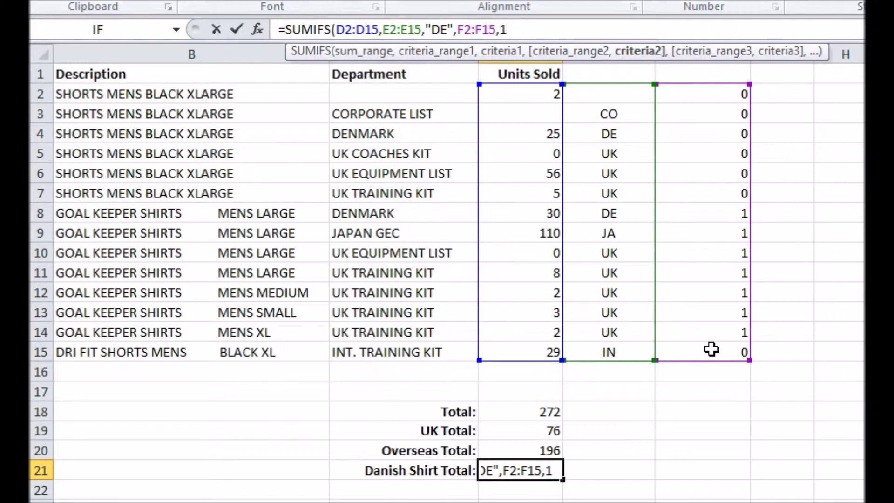
key(Return)
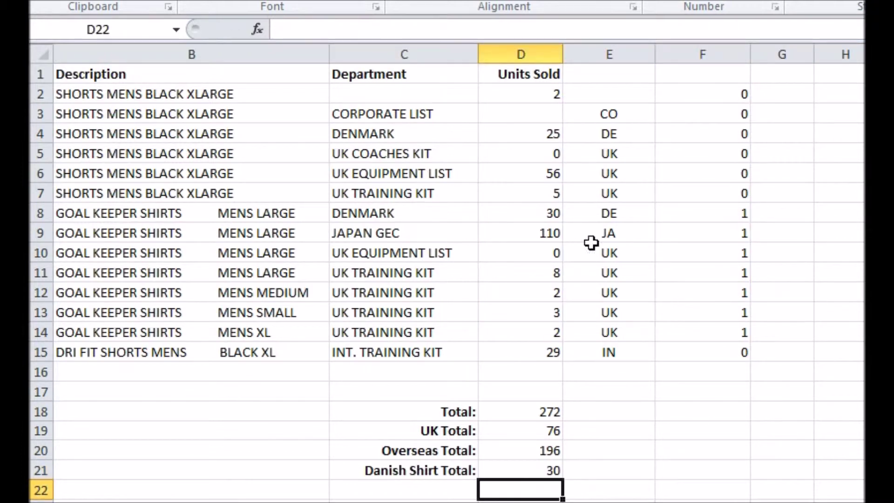
Step: Check the Danish goalkeeper shirt units, the total formula, and the E8 and F8 helper formulas
click(546, 217)
click(507, 472)
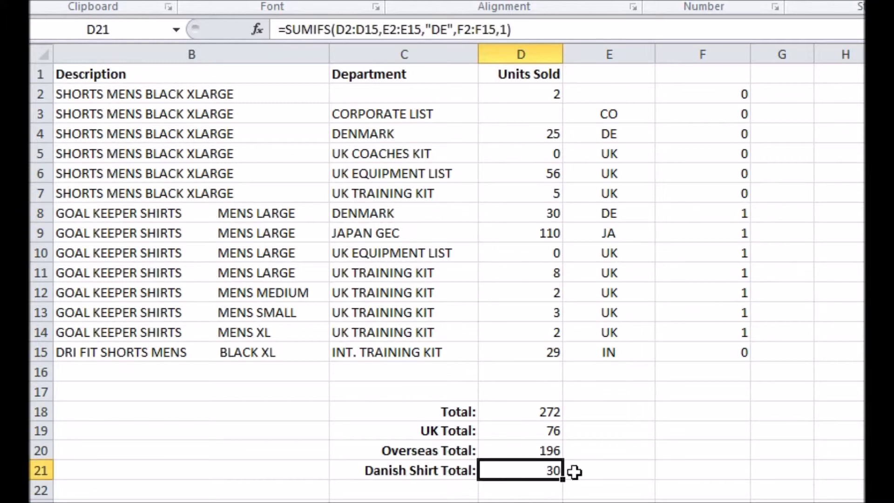
click(619, 214)
click(712, 213)
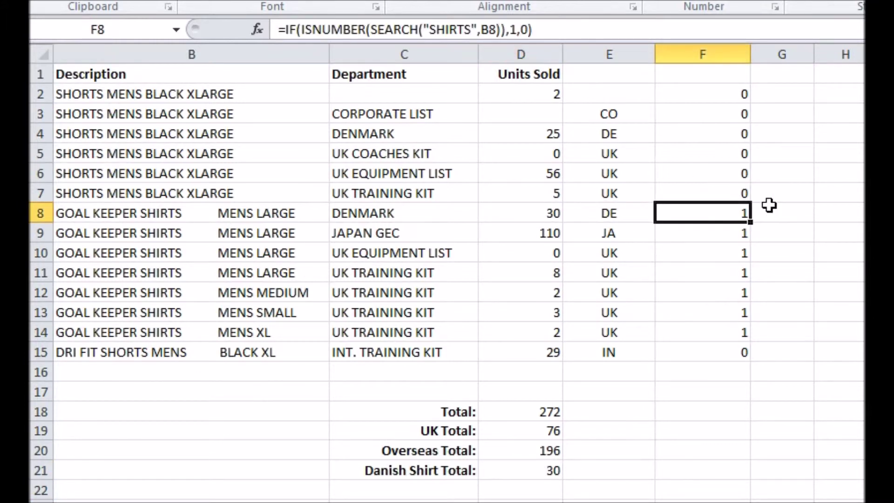